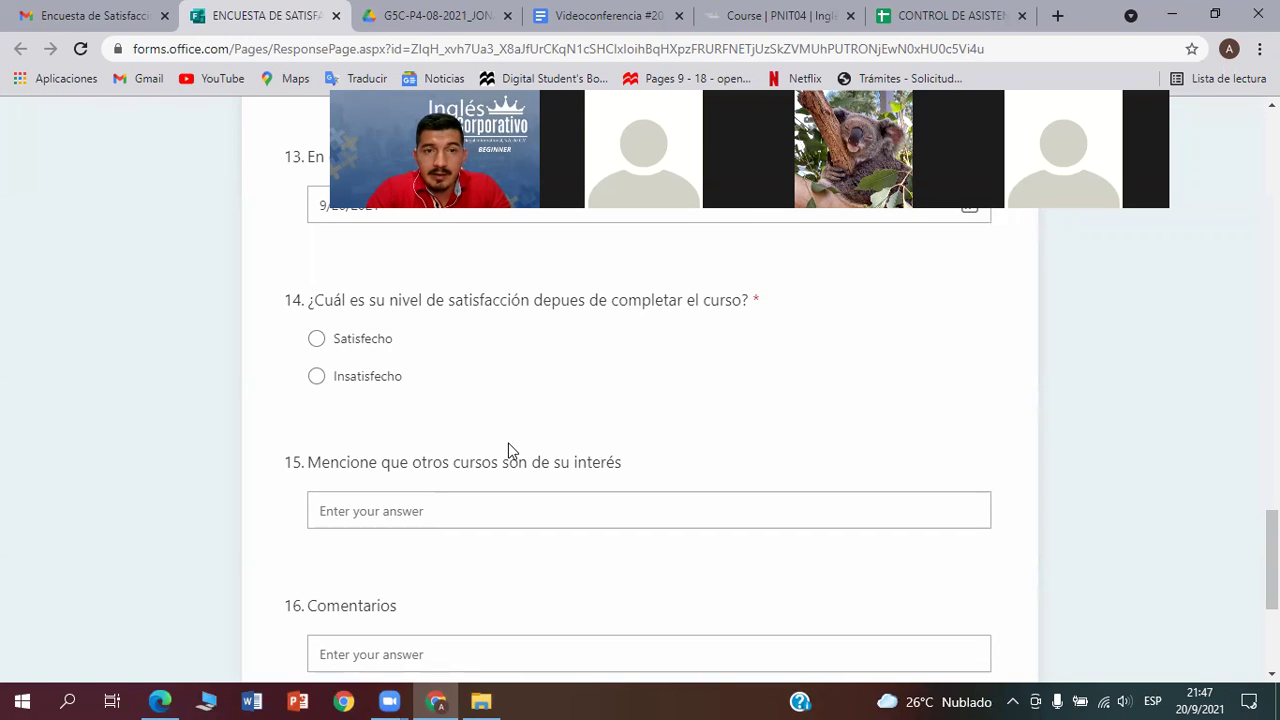
Review the survey form, then switch to the shared Videoconferencia Google Drive folder
{"action": "scroll", "coordinate": [521, 497], "scroll_direction": "down", "scroll_amount": 1}
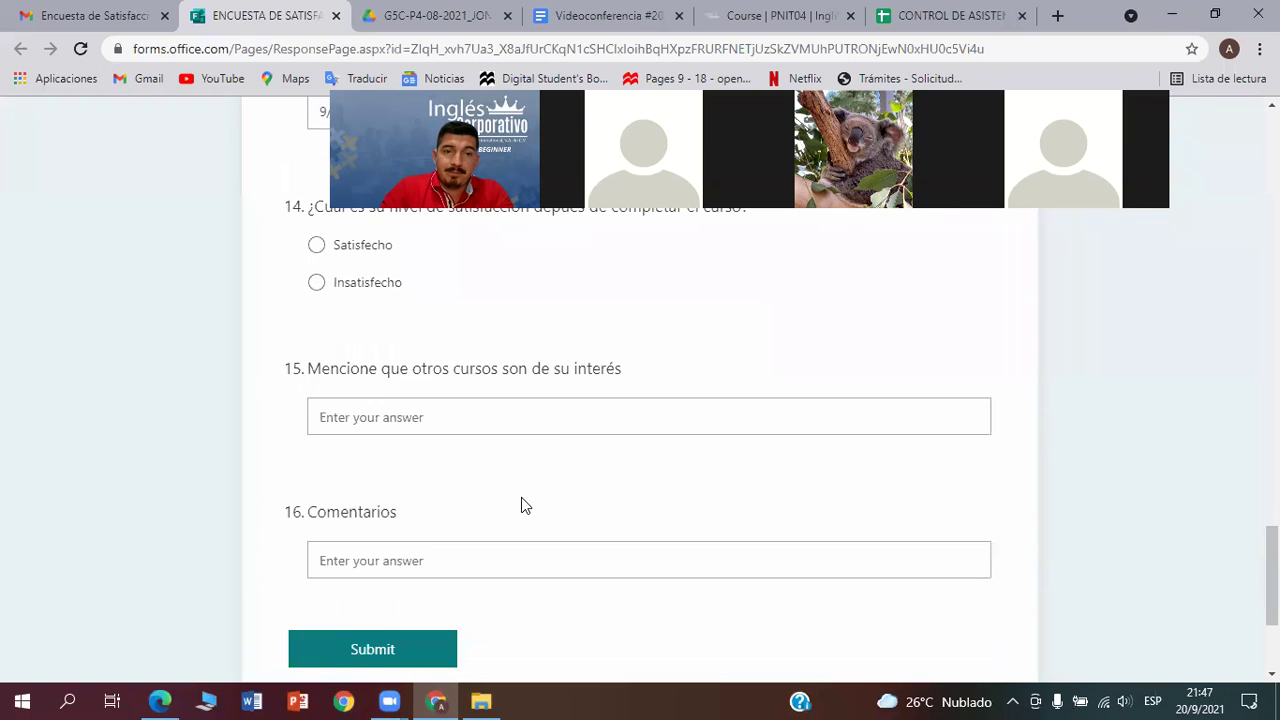
{"action": "scroll", "coordinate": [521, 497], "scroll_direction": "down", "scroll_amount": 1}
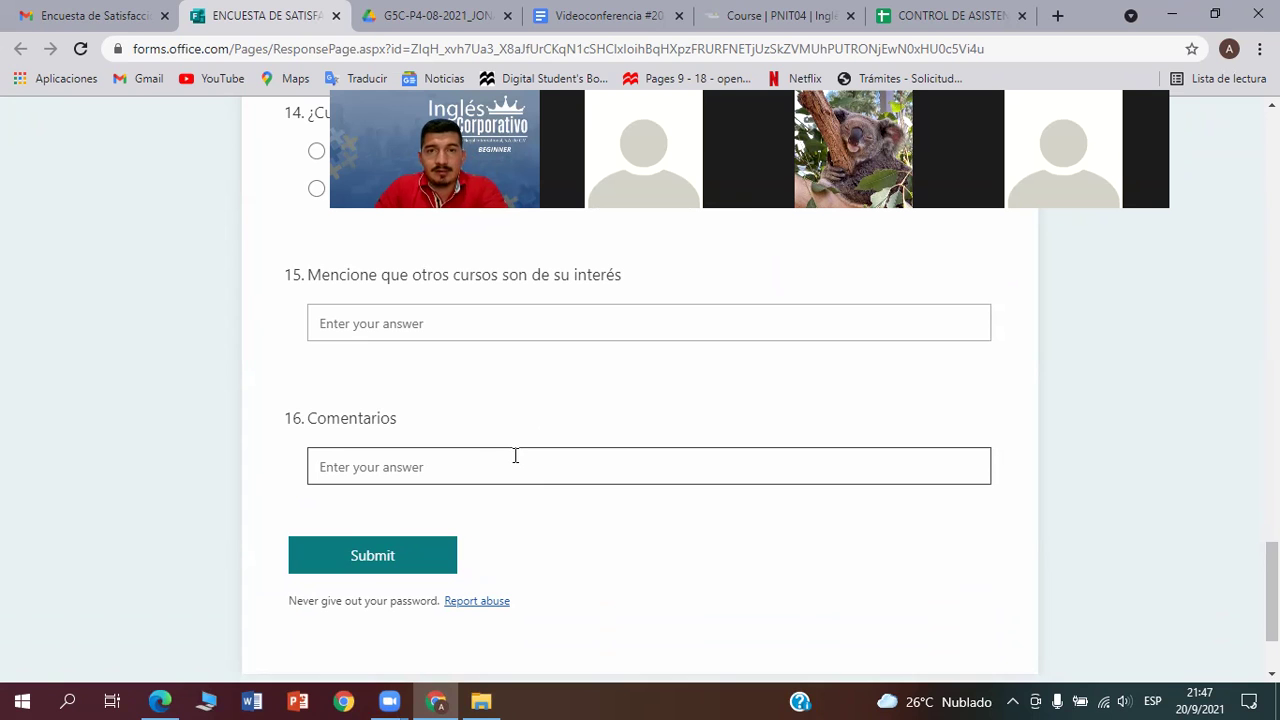
{"action": "scroll", "coordinate": [514, 460], "scroll_direction": "up", "scroll_amount": 10}
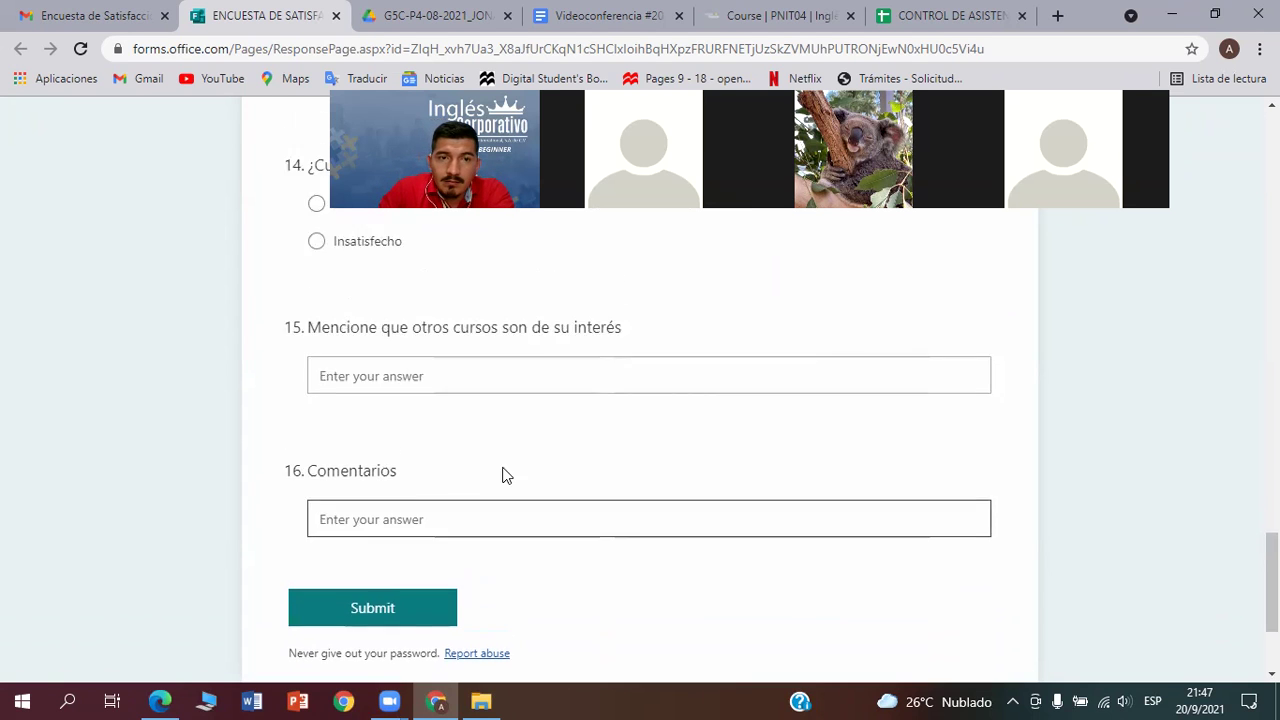
{"action": "scroll", "coordinate": [501, 472], "scroll_direction": "up", "scroll_amount": 15}
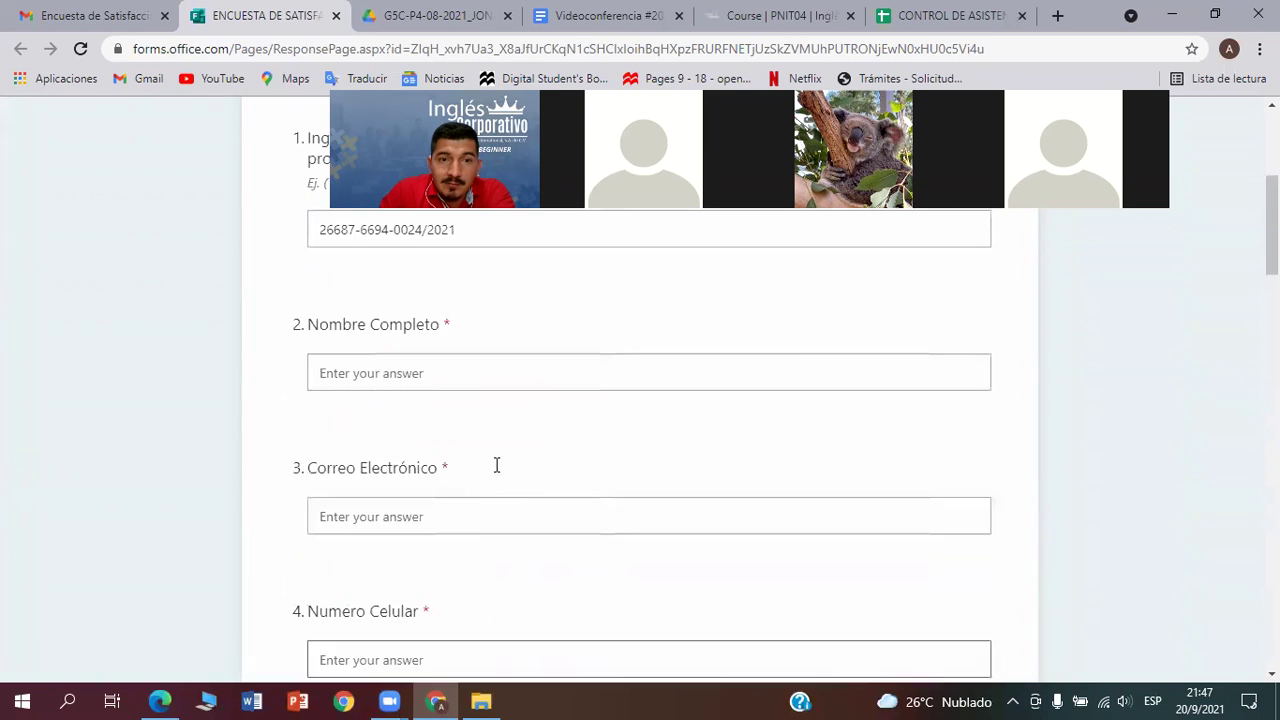
{"action": "scroll", "coordinate": [493, 466], "scroll_direction": "down", "scroll_amount": 15}
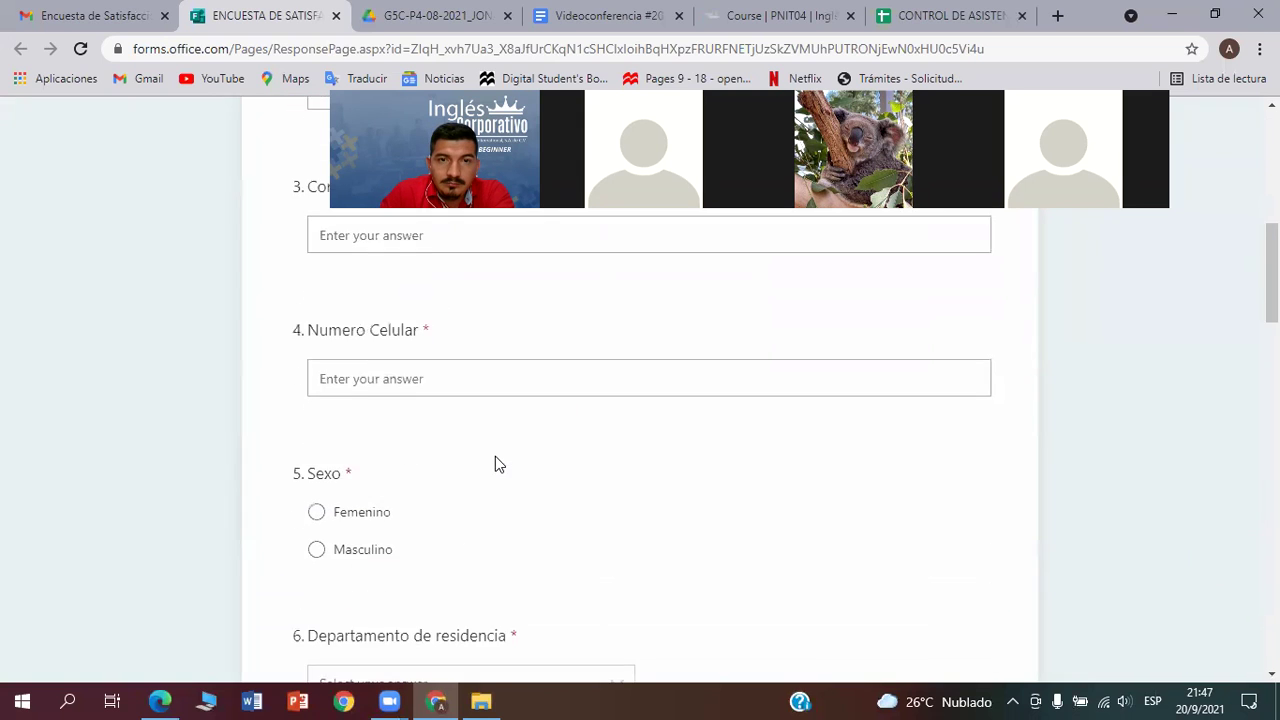
{"action": "scroll", "coordinate": [428, 498], "scroll_direction": "down", "scroll_amount": 10}
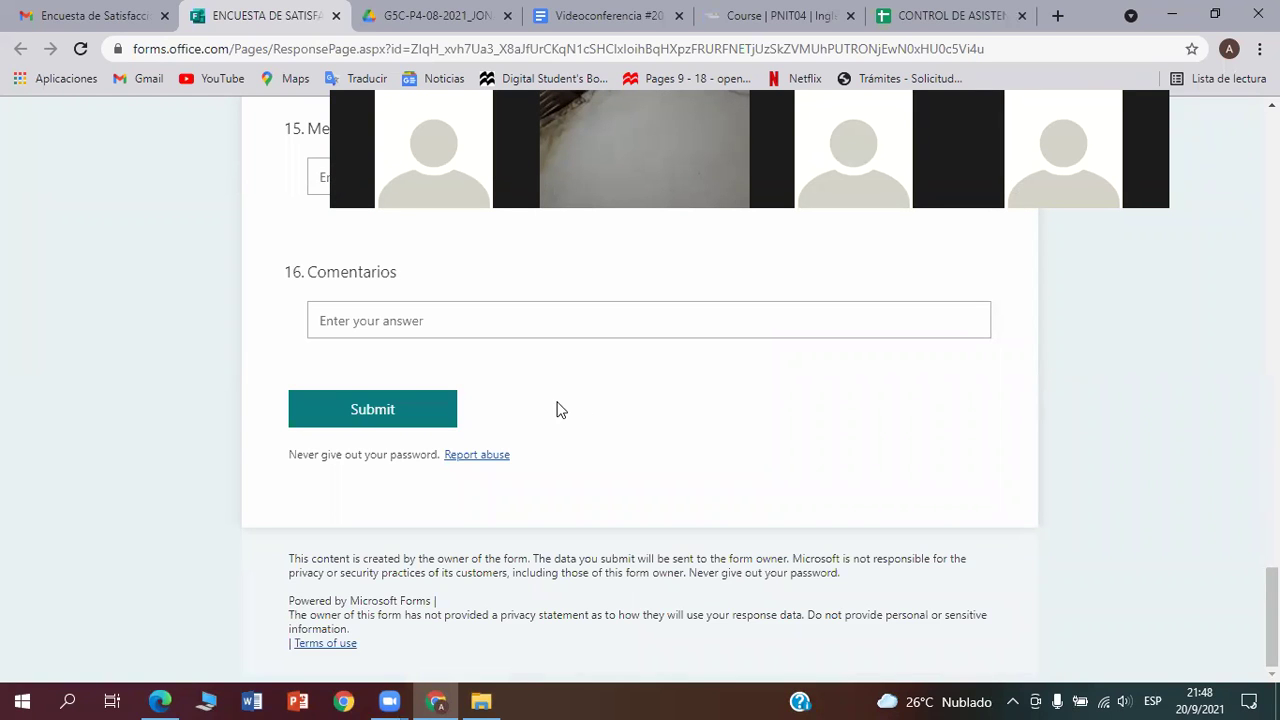
{"action": "scroll", "coordinate": [556, 409], "scroll_direction": "up", "scroll_amount": 3}
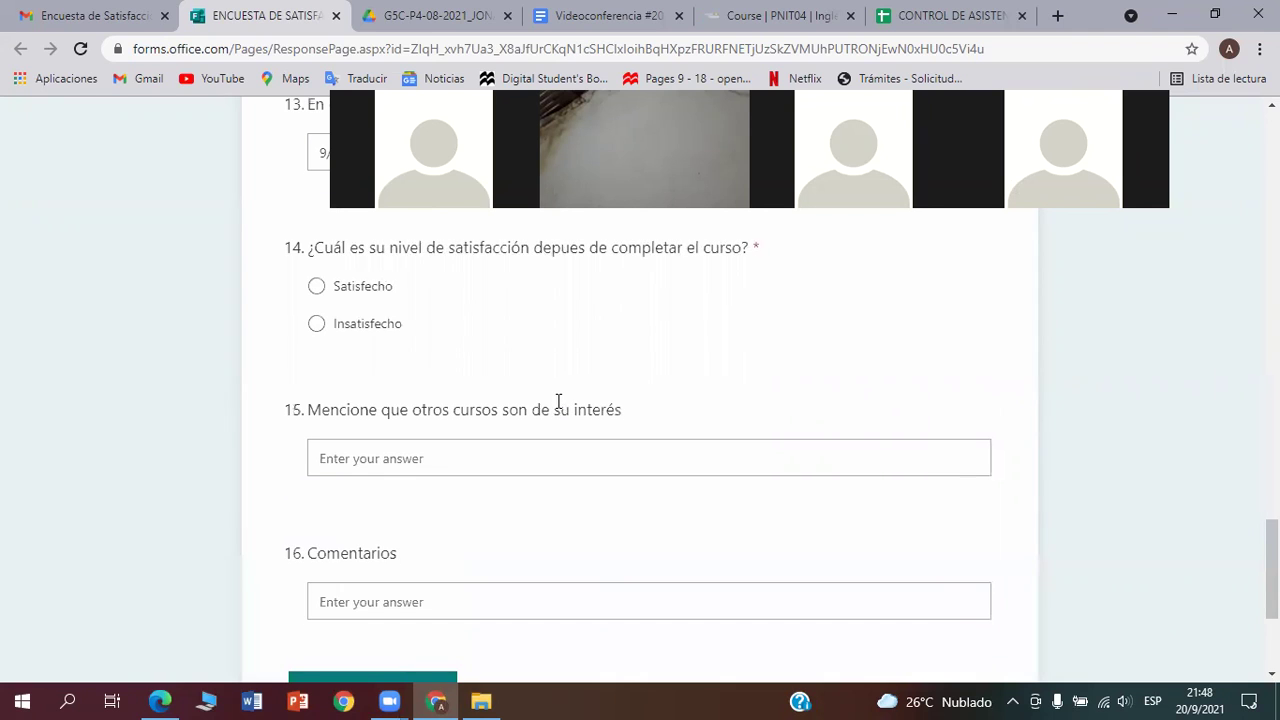
{"action": "scroll", "coordinate": [558, 405], "scroll_direction": "up", "scroll_amount": 1}
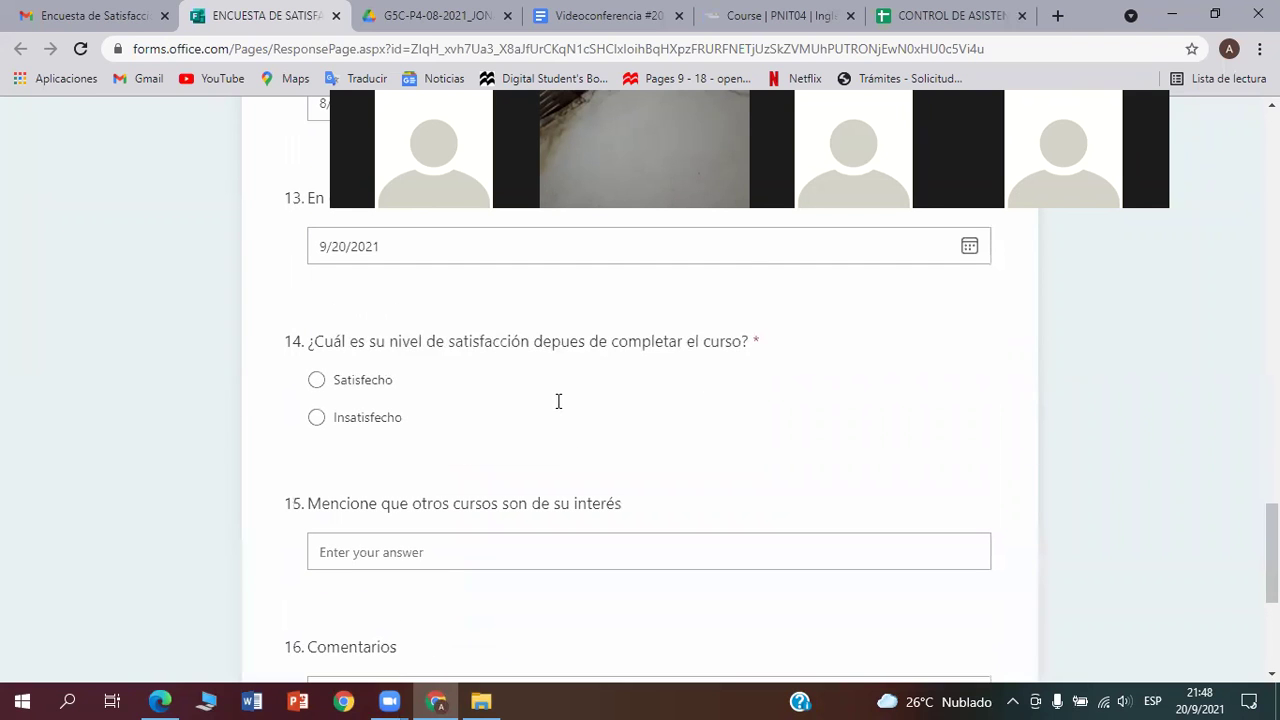
{"action": "left_click", "coordinate": [407, 18]}
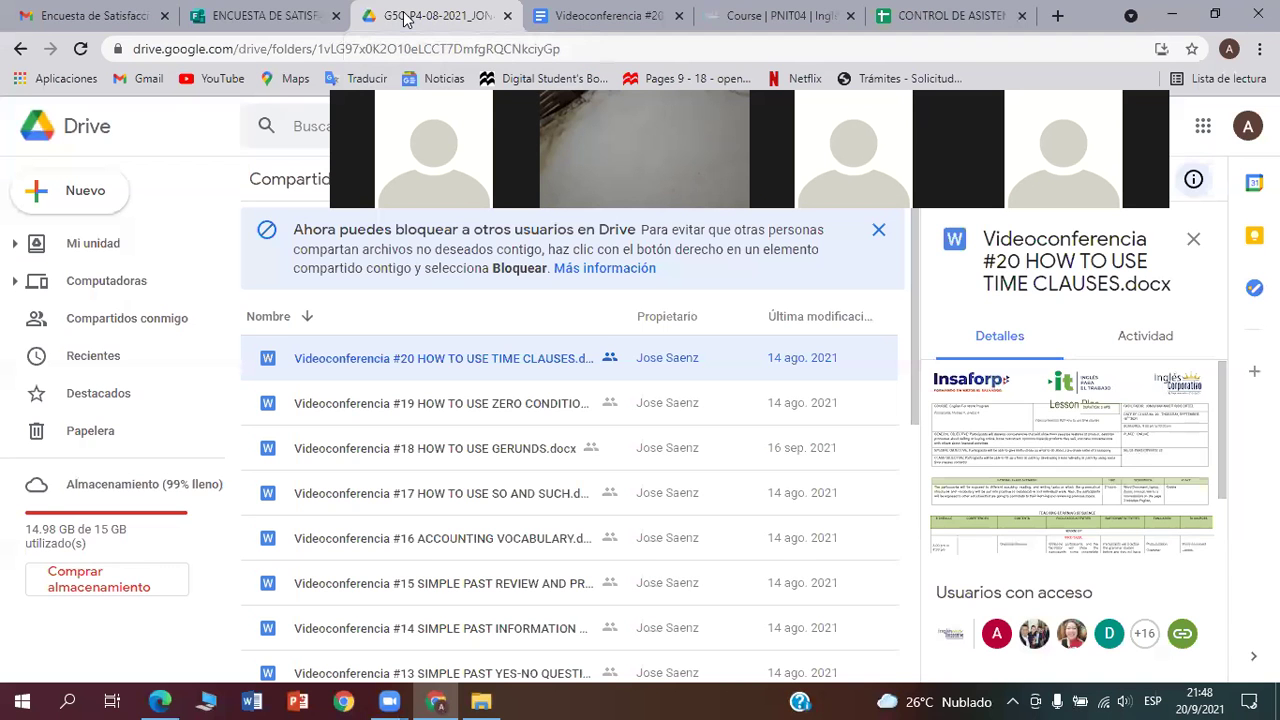
Check the CONTROL DE ASISTENCIAS sheet out to the Empresa column, then return to the survey
{"action": "left_click", "coordinate": [872, 17]}
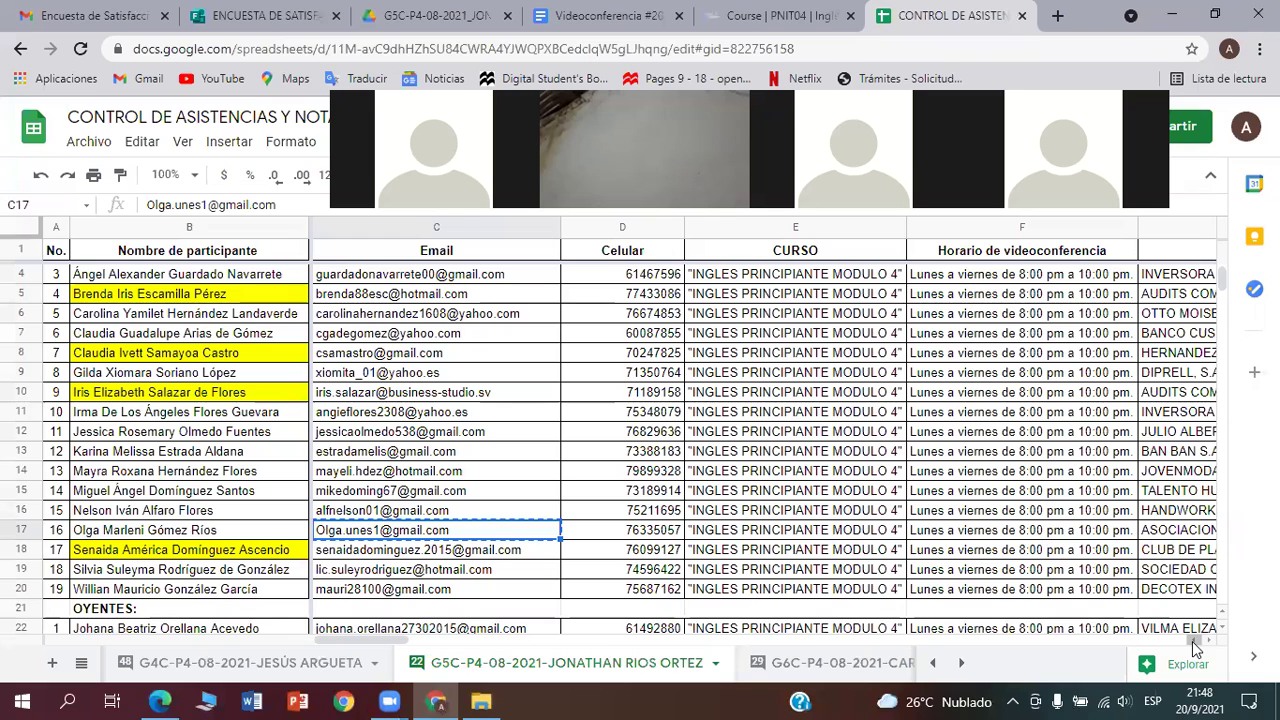
{"action": "left_click_drag", "start_coordinate": [1192, 641], "coordinate": [1207, 641]}
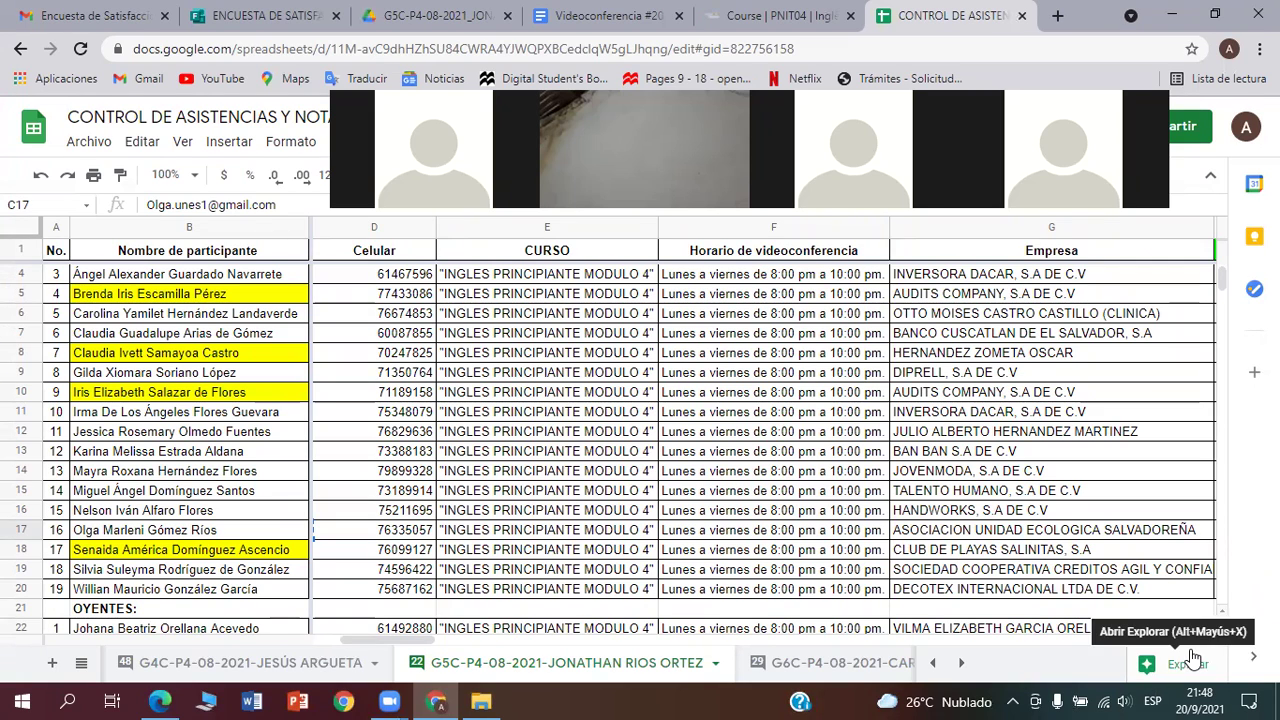
{"action": "left_click", "coordinate": [226, 16]}
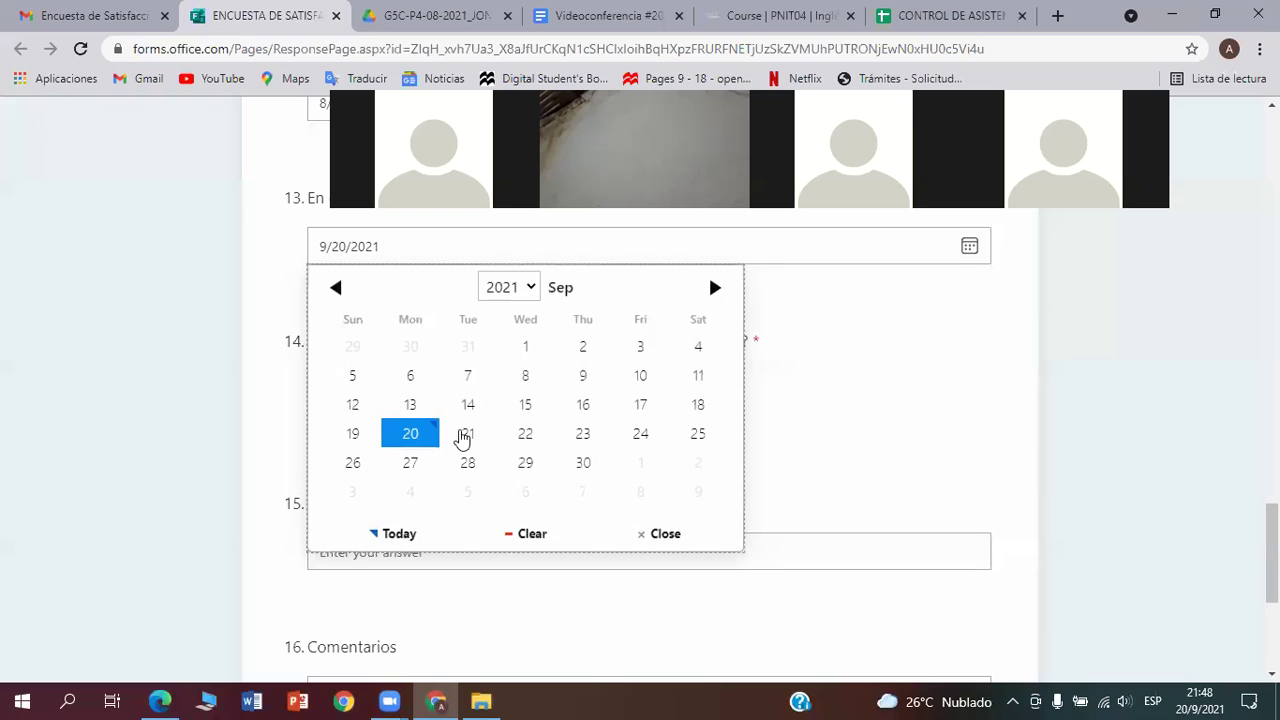
{"action": "left_click", "coordinate": [920, 479]}
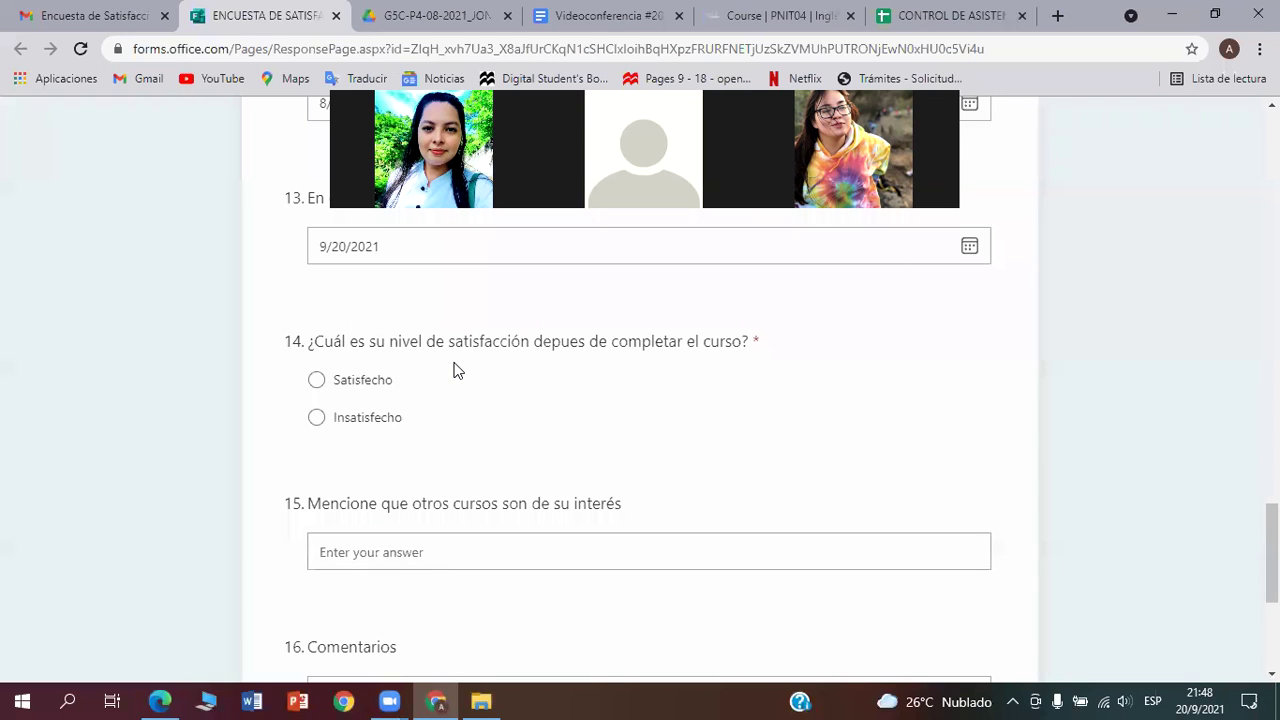
{"action": "scroll", "coordinate": [453, 370], "scroll_direction": "down", "scroll_amount": 3}
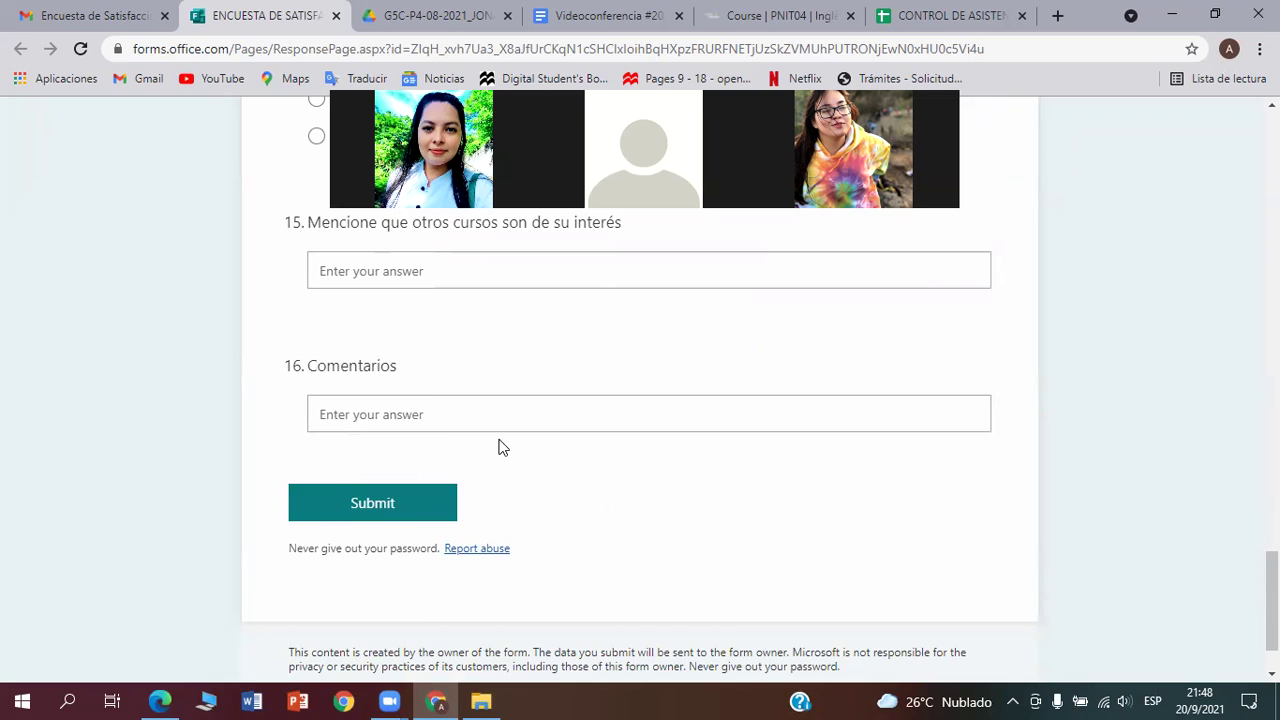
{"action": "scroll", "coordinate": [502, 447], "scroll_direction": "up", "scroll_amount": 1}
{"action": "scroll", "coordinate": [500, 447], "scroll_direction": "down", "scroll_amount": 2}
{"action": "scroll", "coordinate": [497, 447], "scroll_direction": "up", "scroll_amount": 8}
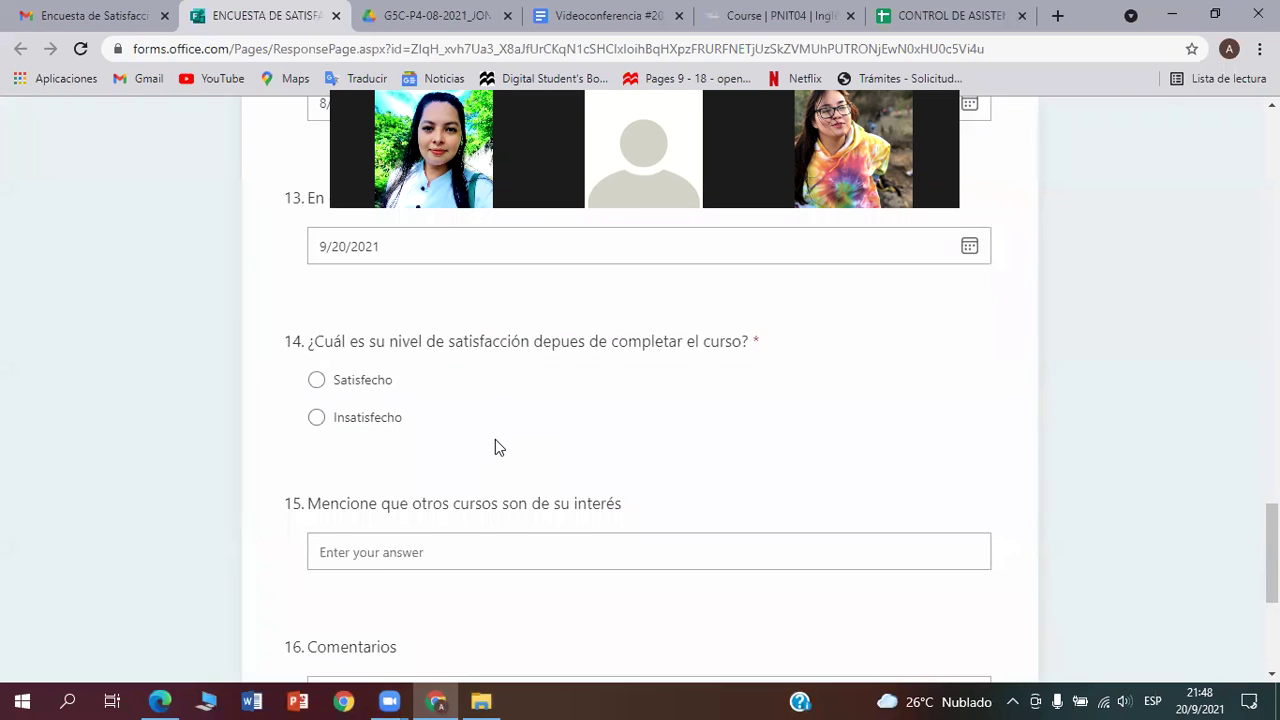
{"action": "scroll", "coordinate": [495, 439], "scroll_direction": "up", "scroll_amount": 10}
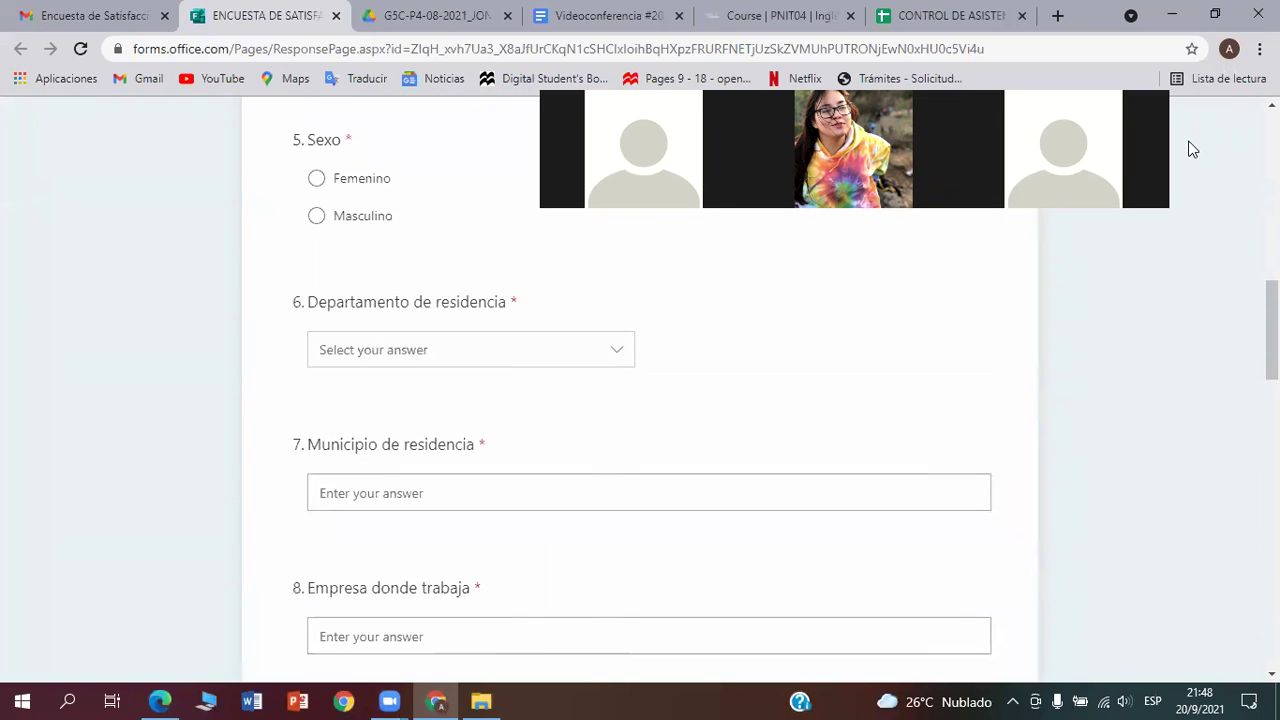
{"action": "scroll", "coordinate": [566, 489], "scroll_direction": "down", "scroll_amount": 7}
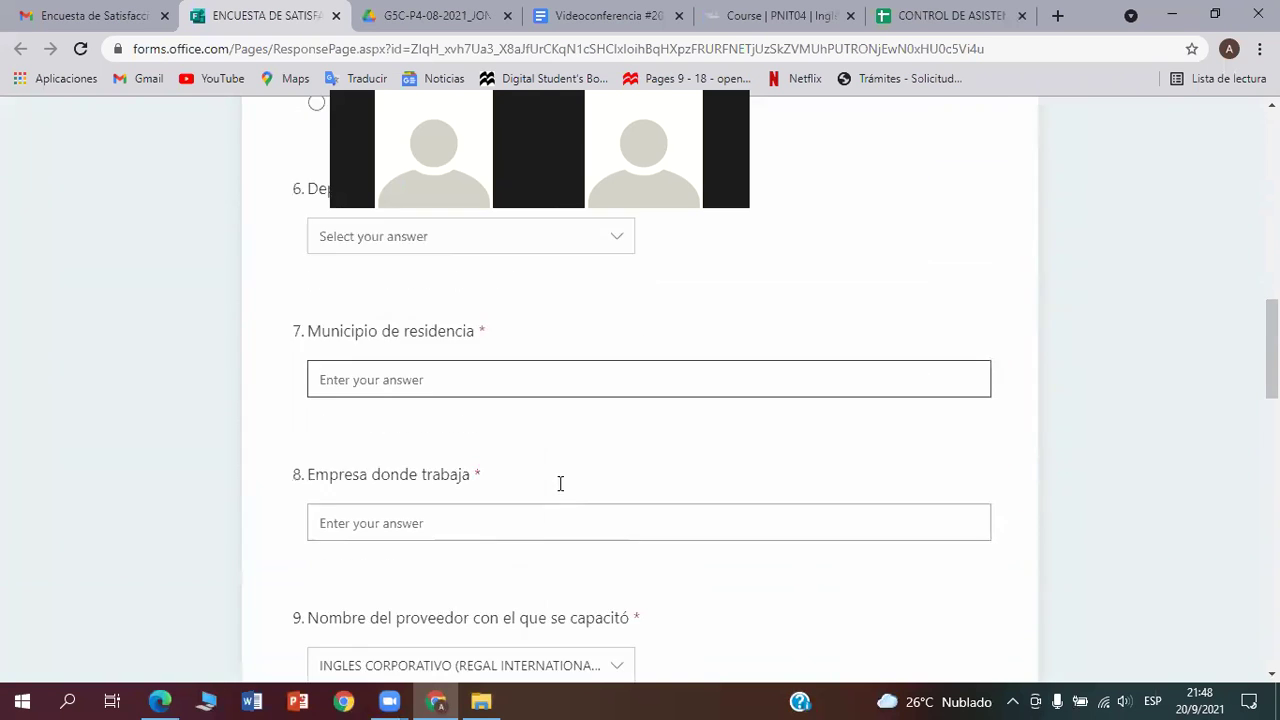
{"action": "scroll", "coordinate": [530, 487], "scroll_direction": "down", "scroll_amount": 8}
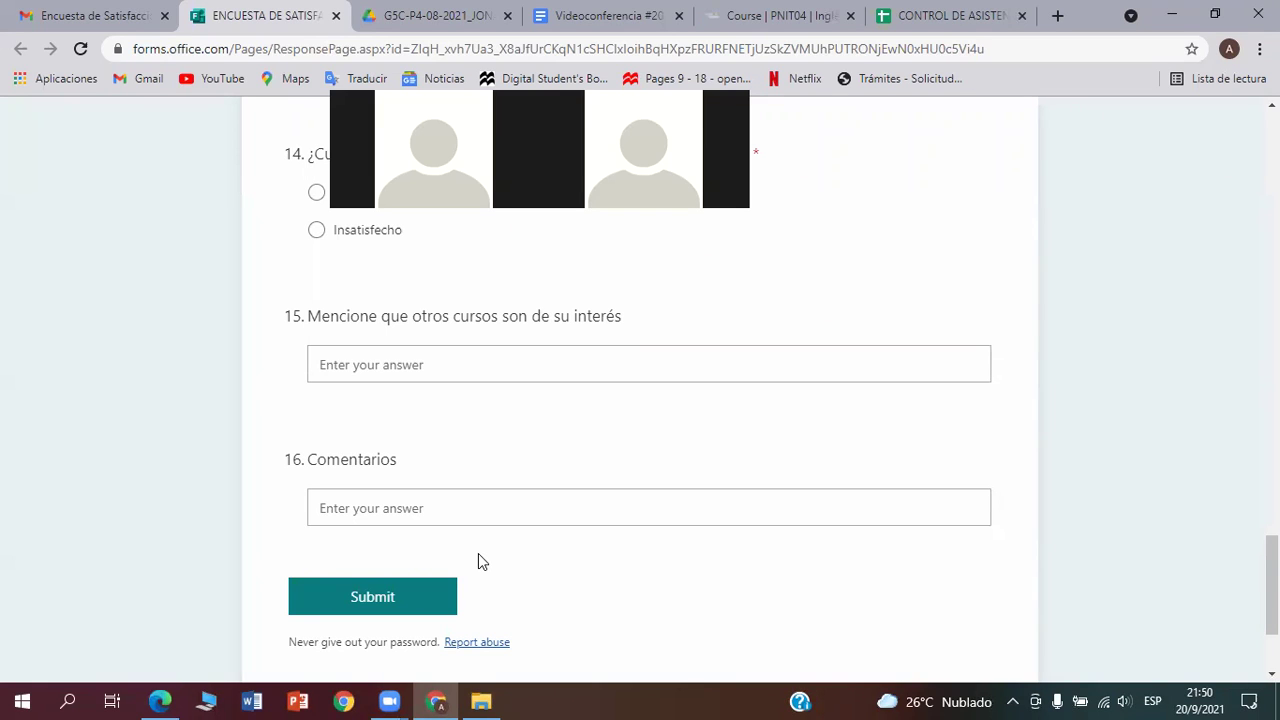
{"action": "key", "text": "XF86AudioRaiseVolume"}
{"action": "key", "text": "XF86AudioRaiseVolume"}
{"action": "key", "text": "XF86AudioRaiseVolume"}
{"action": "key", "text": "XF86AudioRaiseVolume"}
{"action": "key", "text": "XF86AudioRaiseVolume"}
{"action": "scroll", "coordinate": [618, 645], "scroll_direction": "up", "scroll_amount": 8}
{"action": "scroll", "coordinate": [618, 645], "scroll_direction": "up", "scroll_amount": 12}
{"action": "scroll", "coordinate": [612, 645], "scroll_direction": "up", "scroll_amount": 2}
{"action": "scroll", "coordinate": [591, 630], "scroll_direction": "down", "scroll_amount": 2}
{"action": "scroll", "coordinate": [560, 590], "scroll_direction": "up", "scroll_amount": 1}
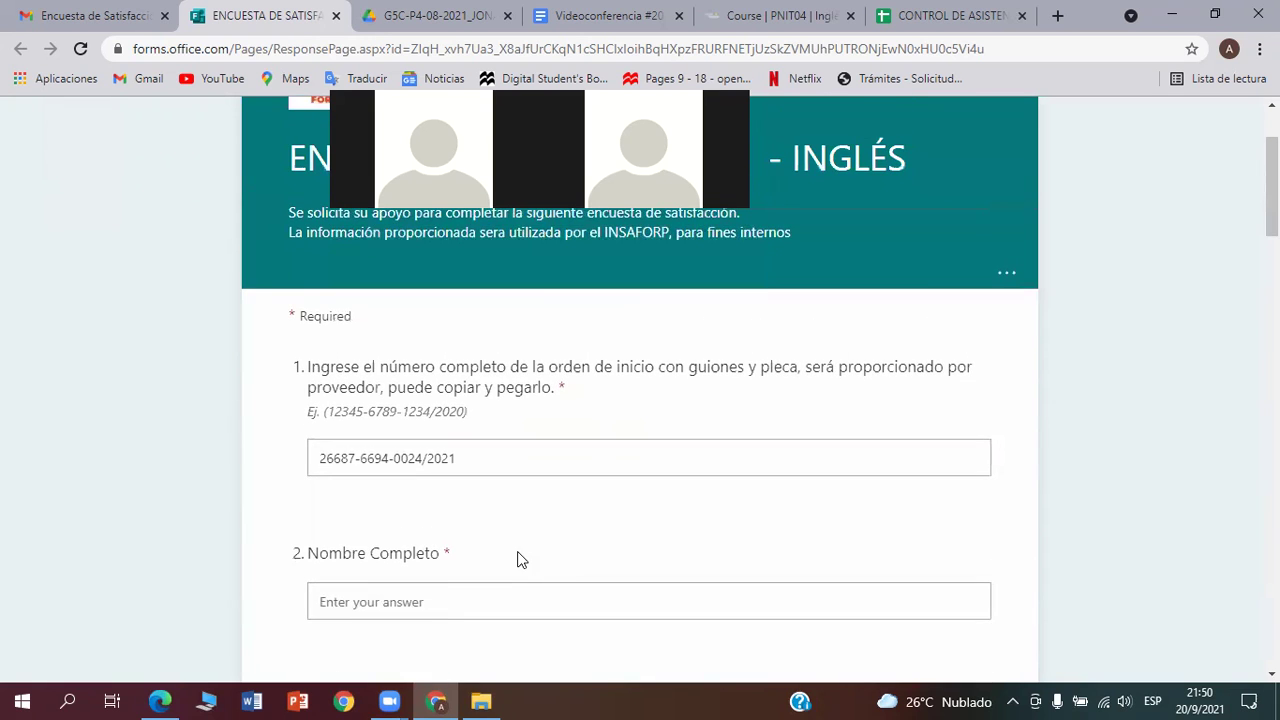
{"action": "left_click", "coordinate": [448, 460]}
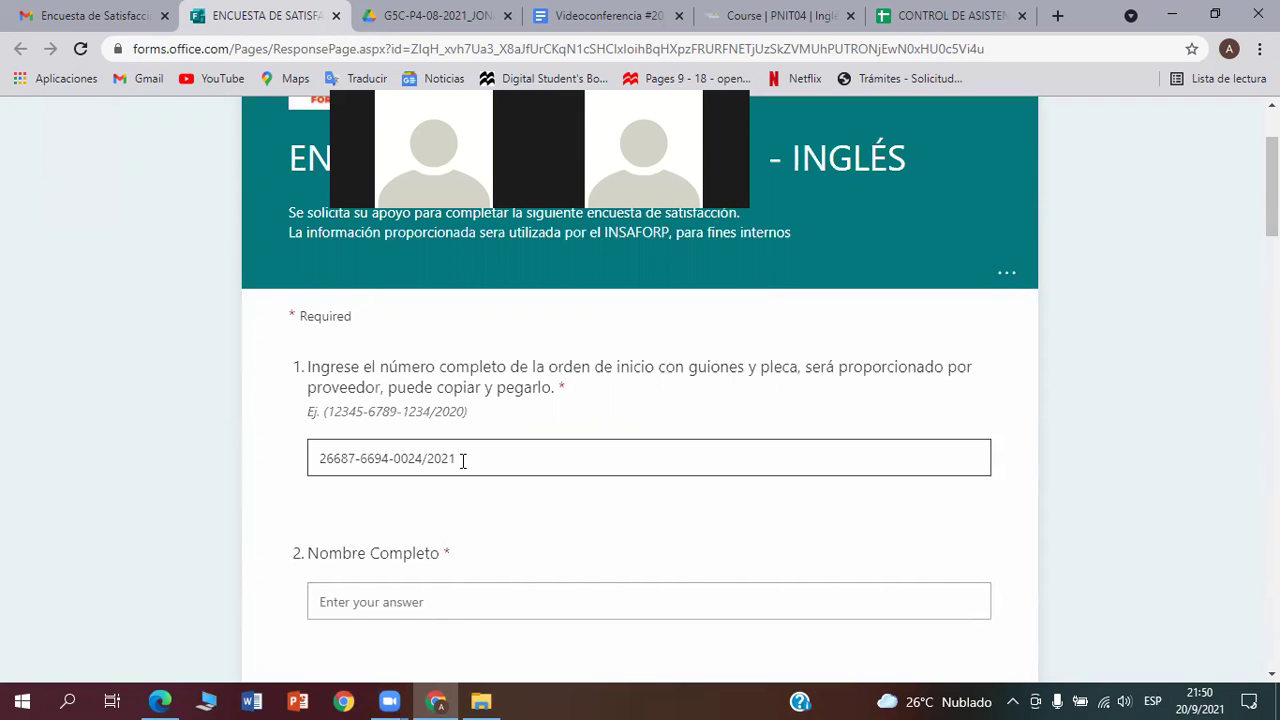
{"action": "scroll", "coordinate": [462, 462], "scroll_direction": "down", "scroll_amount": 1}
{"action": "scroll", "coordinate": [462, 462], "scroll_direction": "up", "scroll_amount": 1}
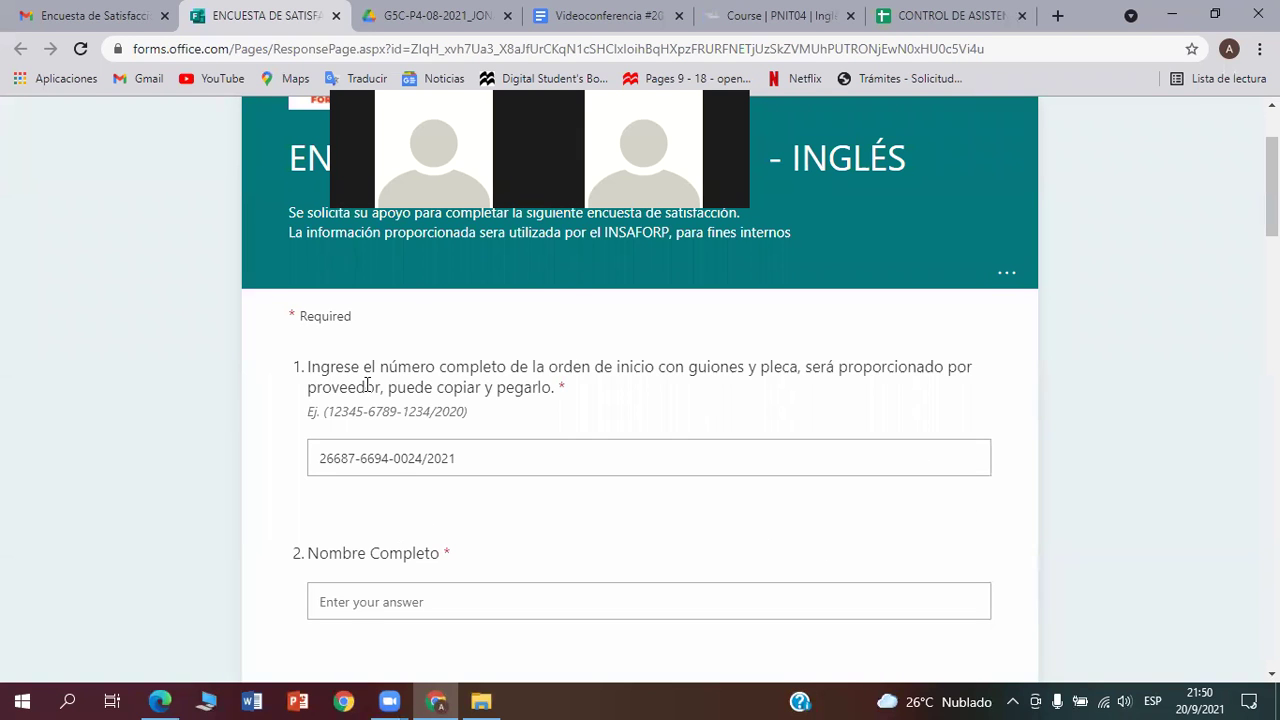
Copy the order number from the course email in Gmail
{"action": "left_click", "coordinate": [98, 22]}
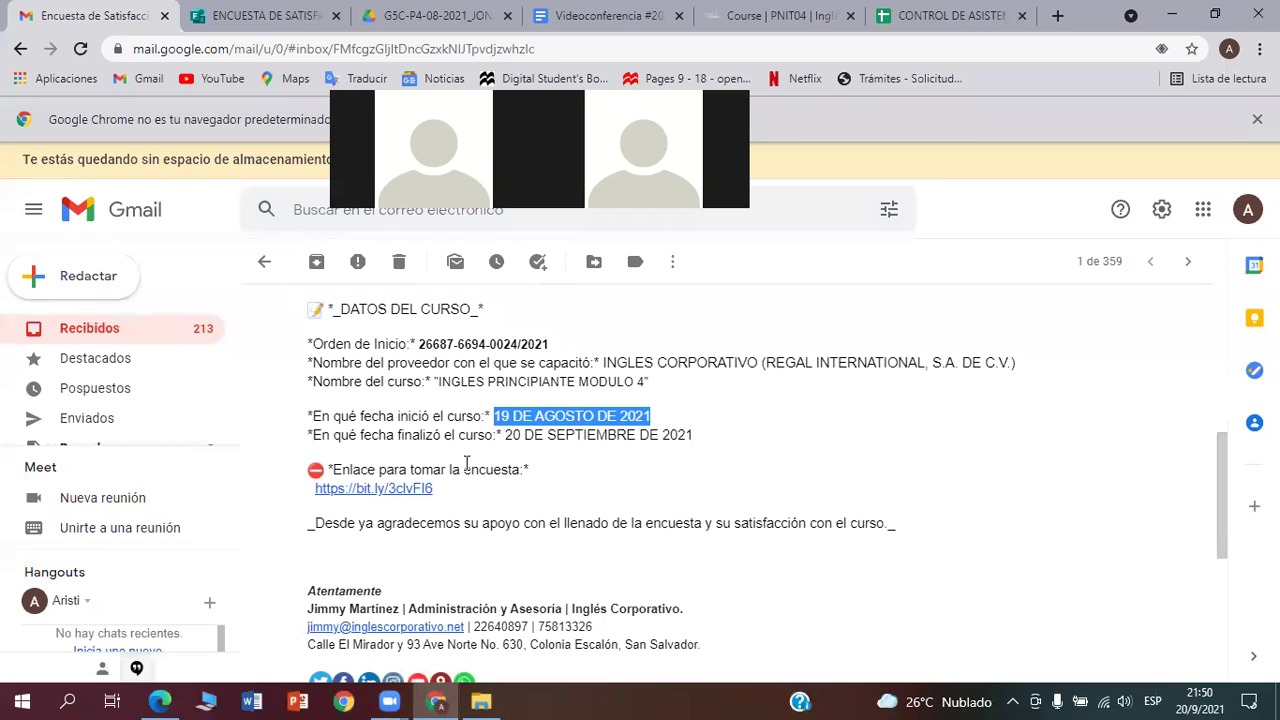
{"action": "left_click_drag", "start_coordinate": [549, 343], "coordinate": [417, 344]}
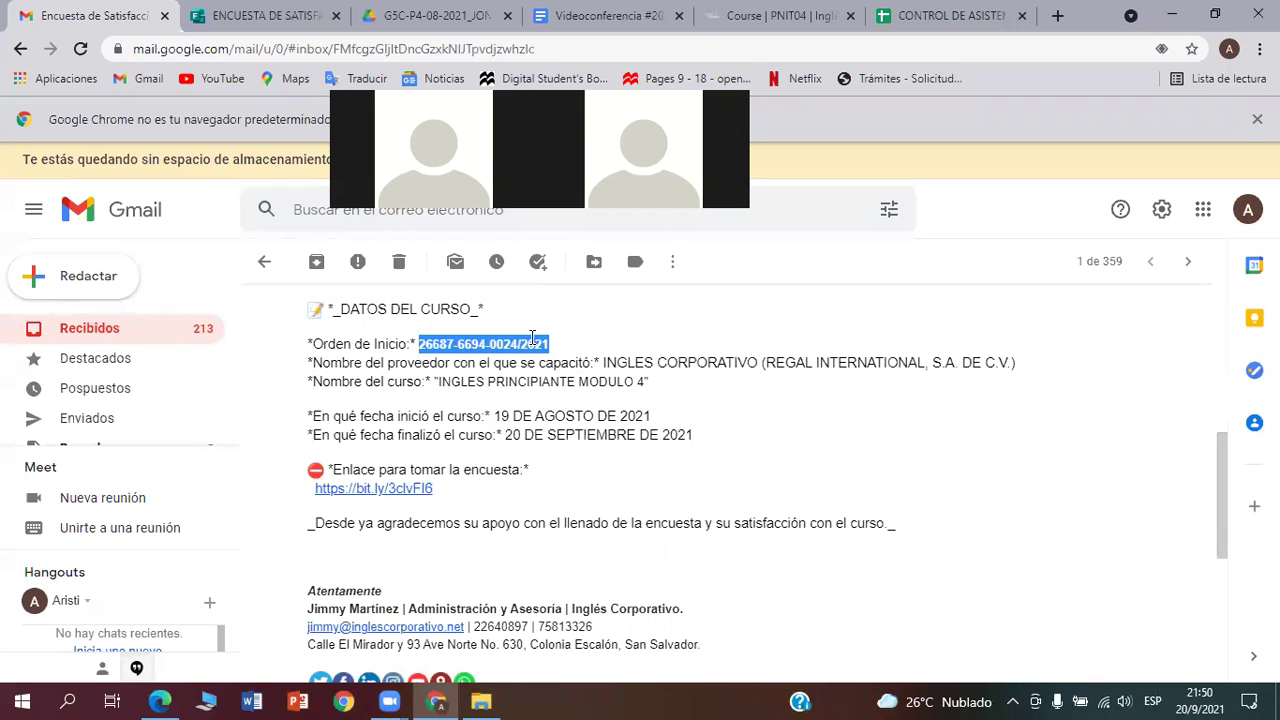
{"action": "right_click", "coordinate": [532, 338]}
{"action": "left_click", "coordinate": [560, 355]}
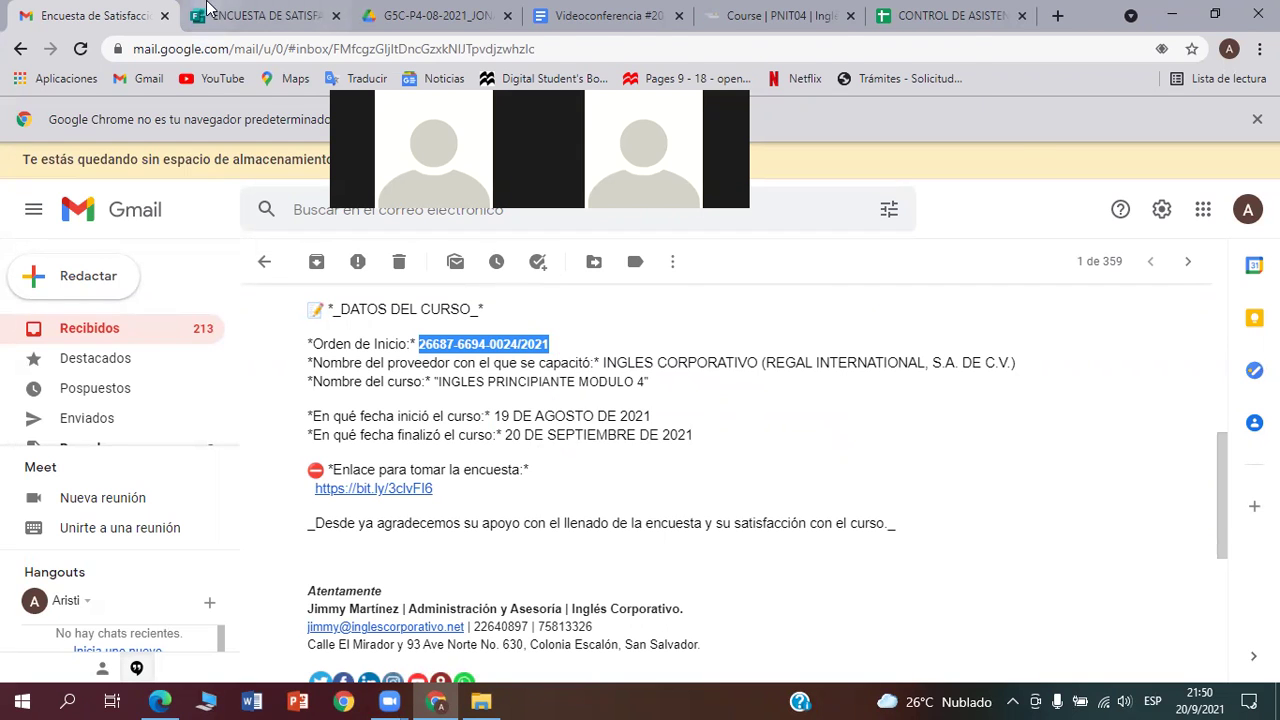
Clear the existing answer in survey question 1
{"action": "left_click", "coordinate": [226, 15]}
{"action": "left_click", "coordinate": [394, 462]}
{"action": "left_click_drag", "start_coordinate": [469, 457], "coordinate": [290, 455]}
{"action": "key", "text": "BackSpace"}
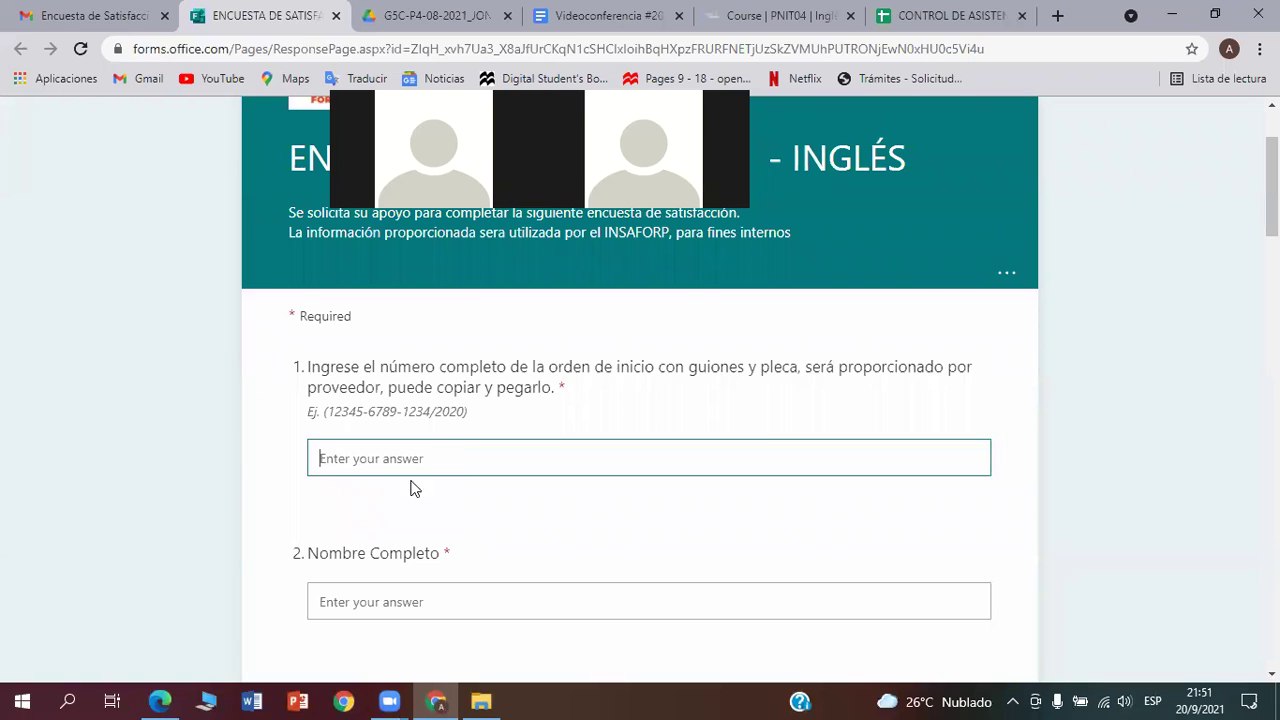
Paste the copied order number into question 1's answer box and check it
{"action": "right_click", "coordinate": [397, 457]}
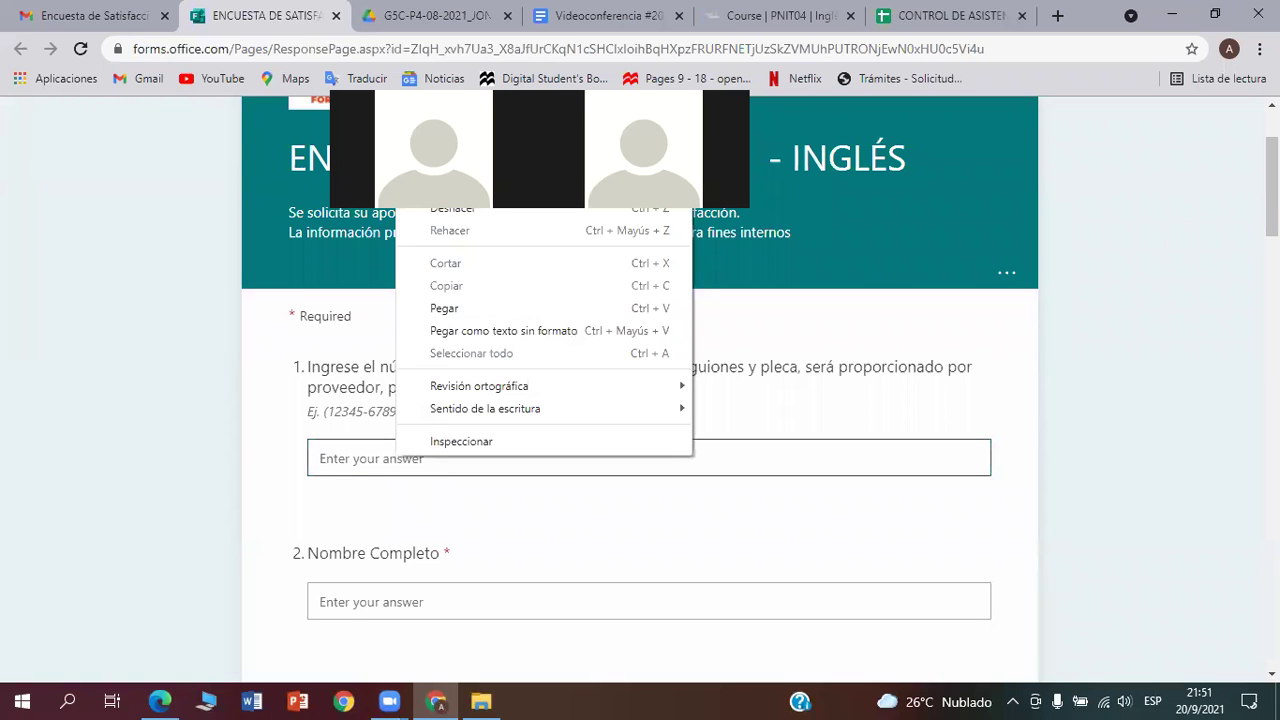
{"action": "left_click", "coordinate": [443, 308]}
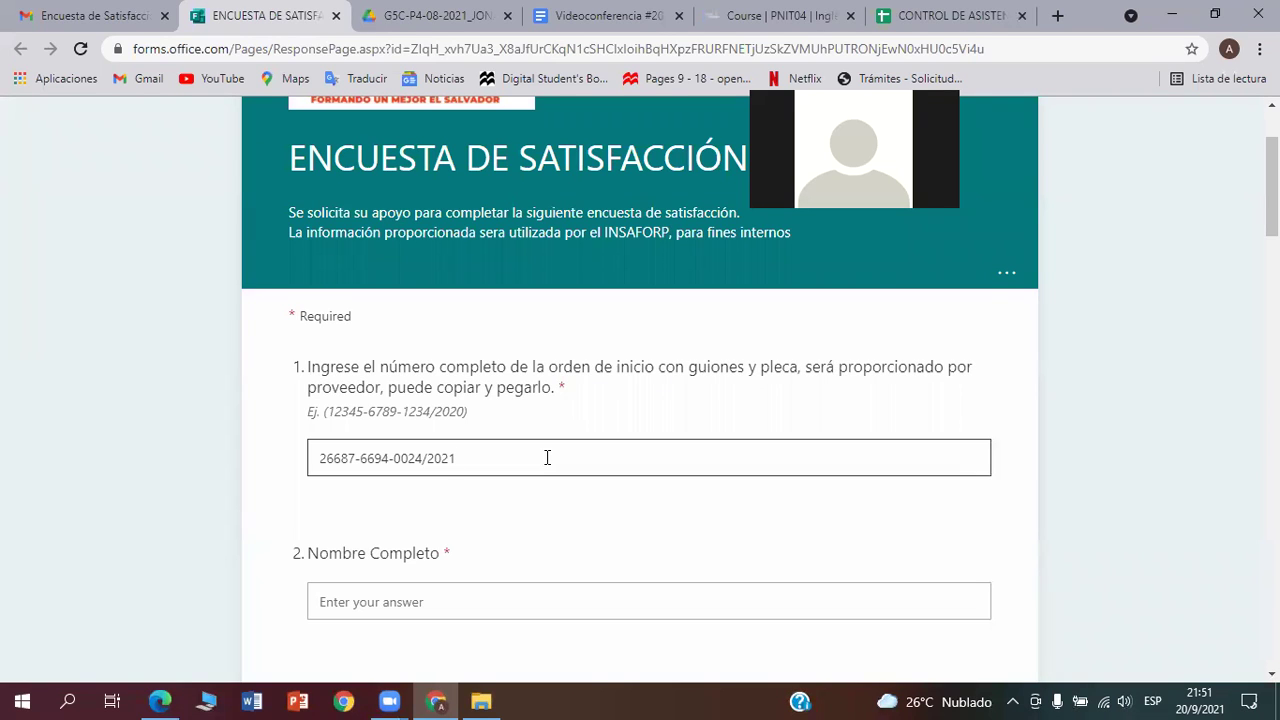
{"action": "left_click", "coordinate": [547, 458]}
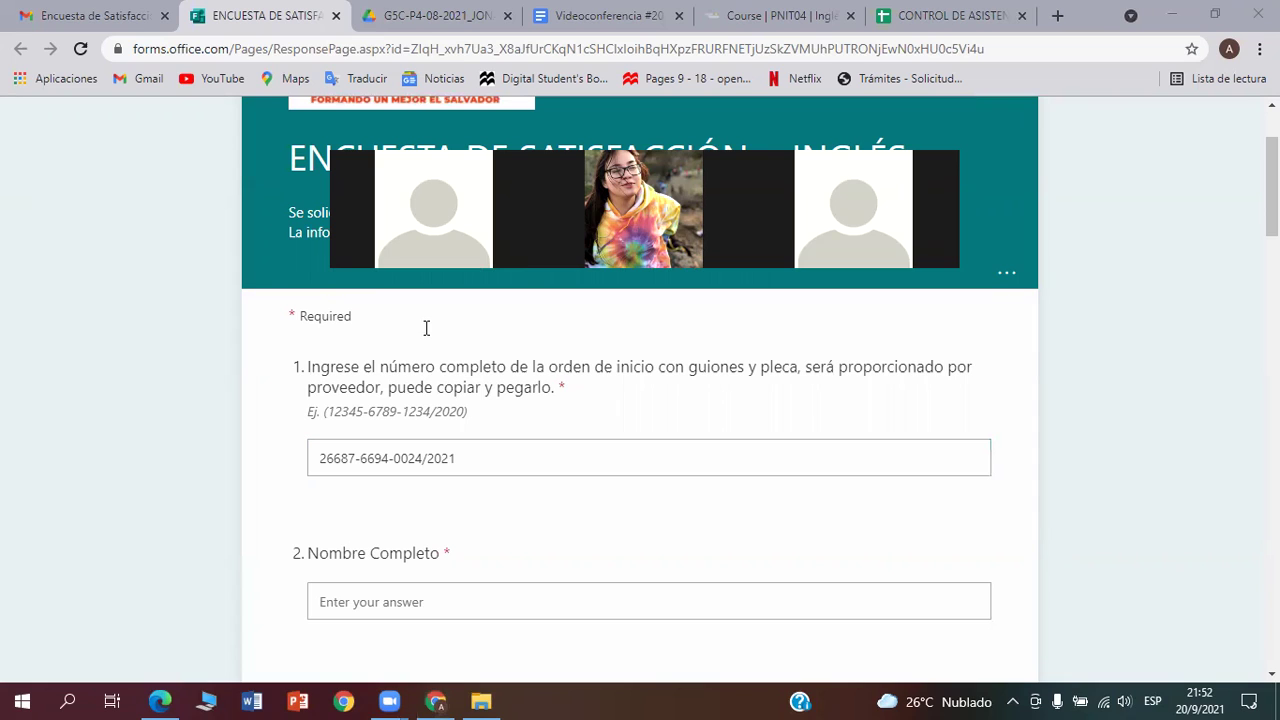
Add a red text annotation above question 1 with the participant's full name on one line
{"action": "left_click", "coordinate": [426, 328]}
{"action": "type", "text": "j"}
{"action": "key", "text": "BackSpace"}
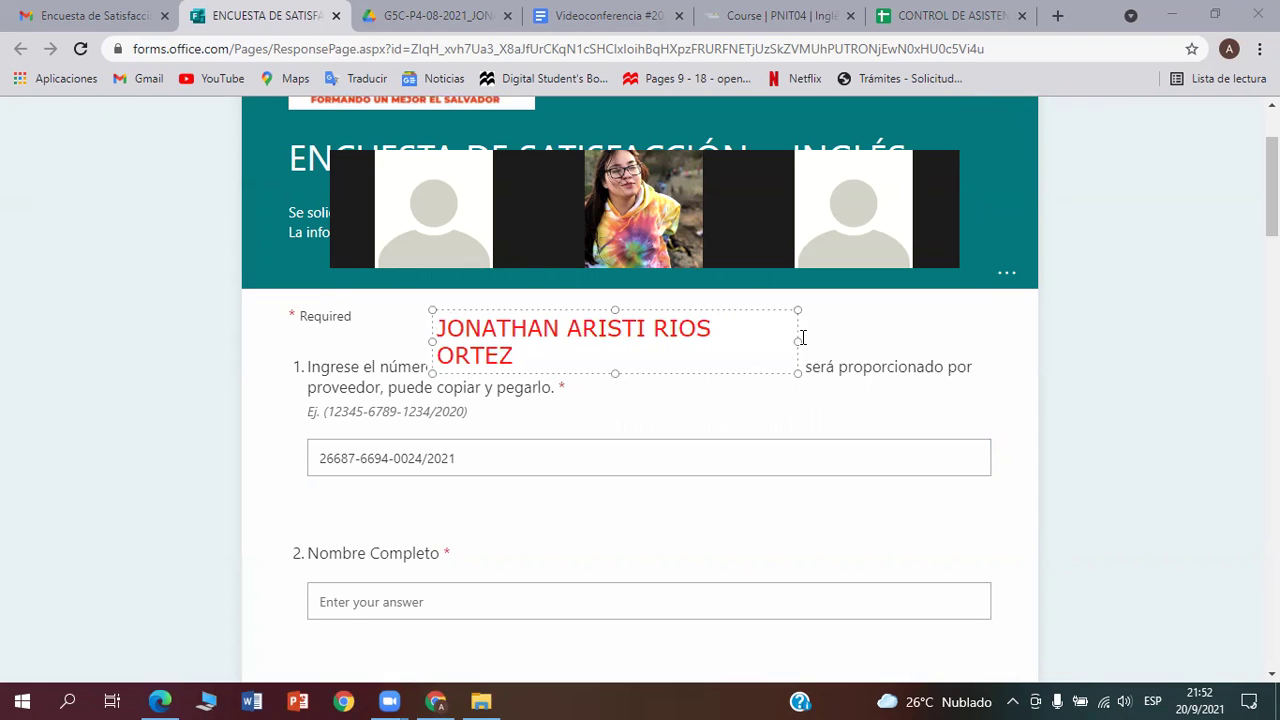
{"action": "left_click_drag", "start_coordinate": [797, 344], "coordinate": [848, 342]}
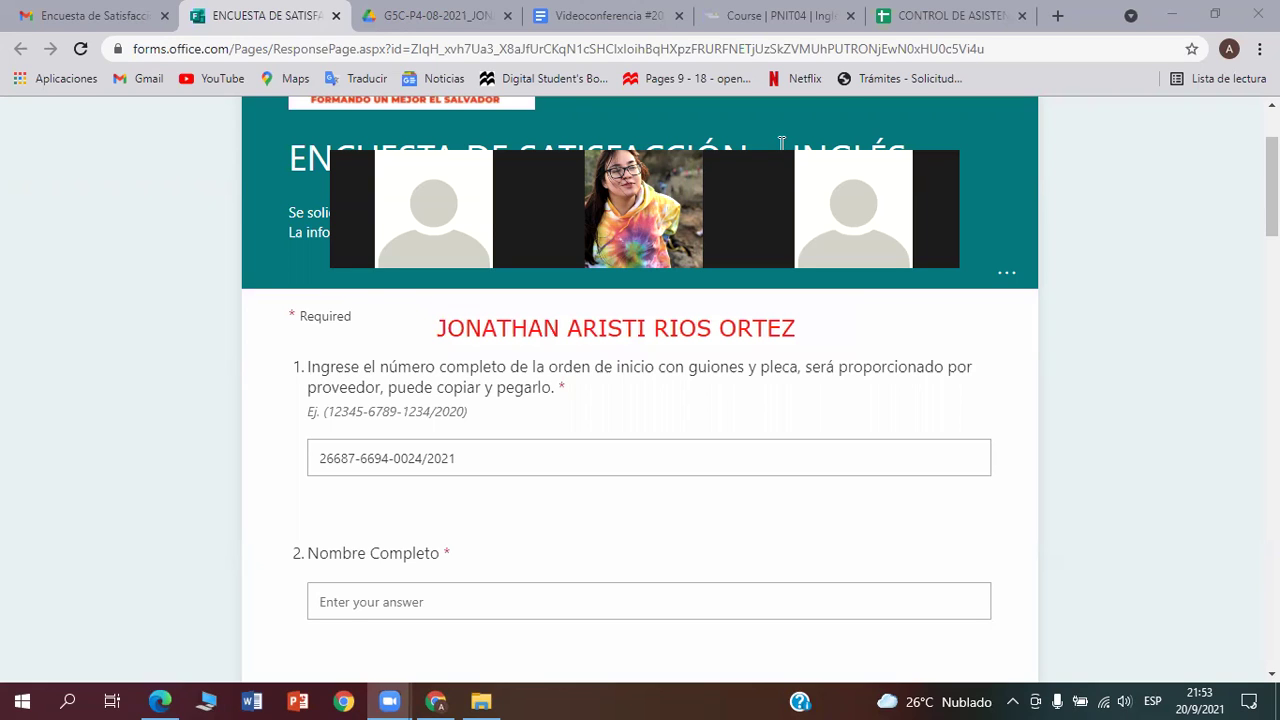
Select cell G6 in the attendance sheet's Empresa column, then return to the survey
{"action": "left_click", "coordinate": [428, 15]}
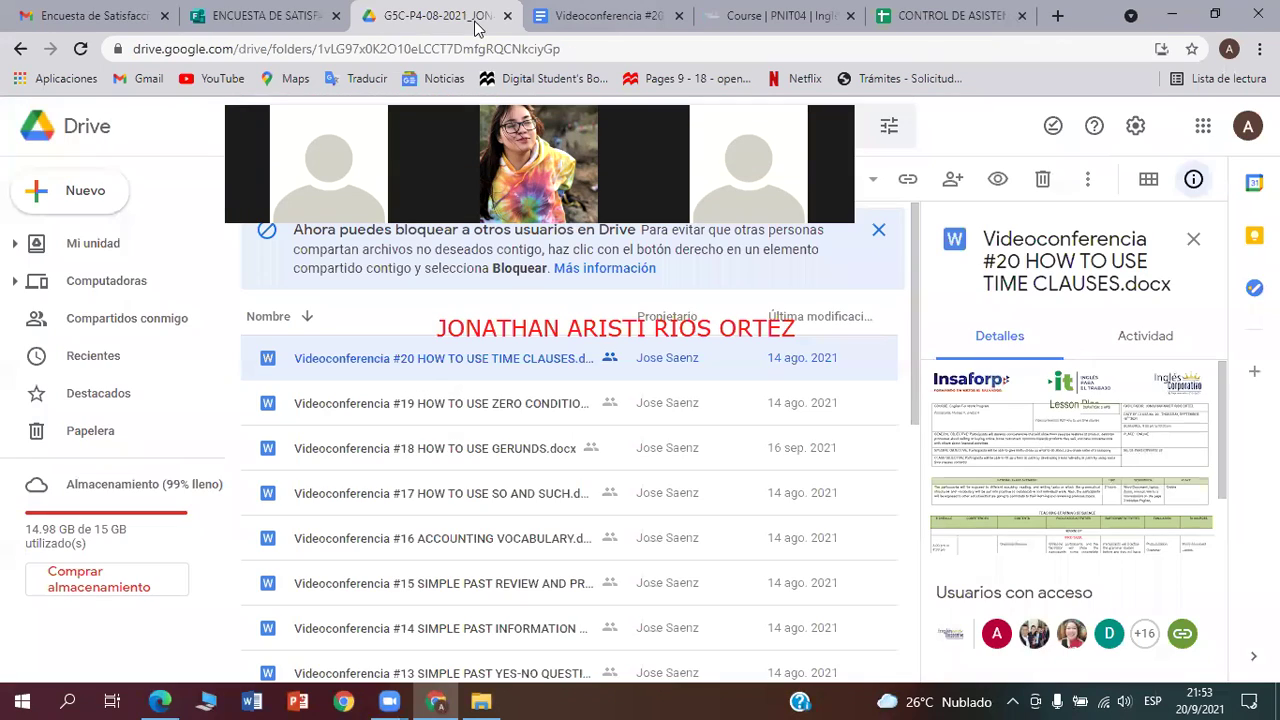
{"action": "left_click", "coordinate": [905, 18]}
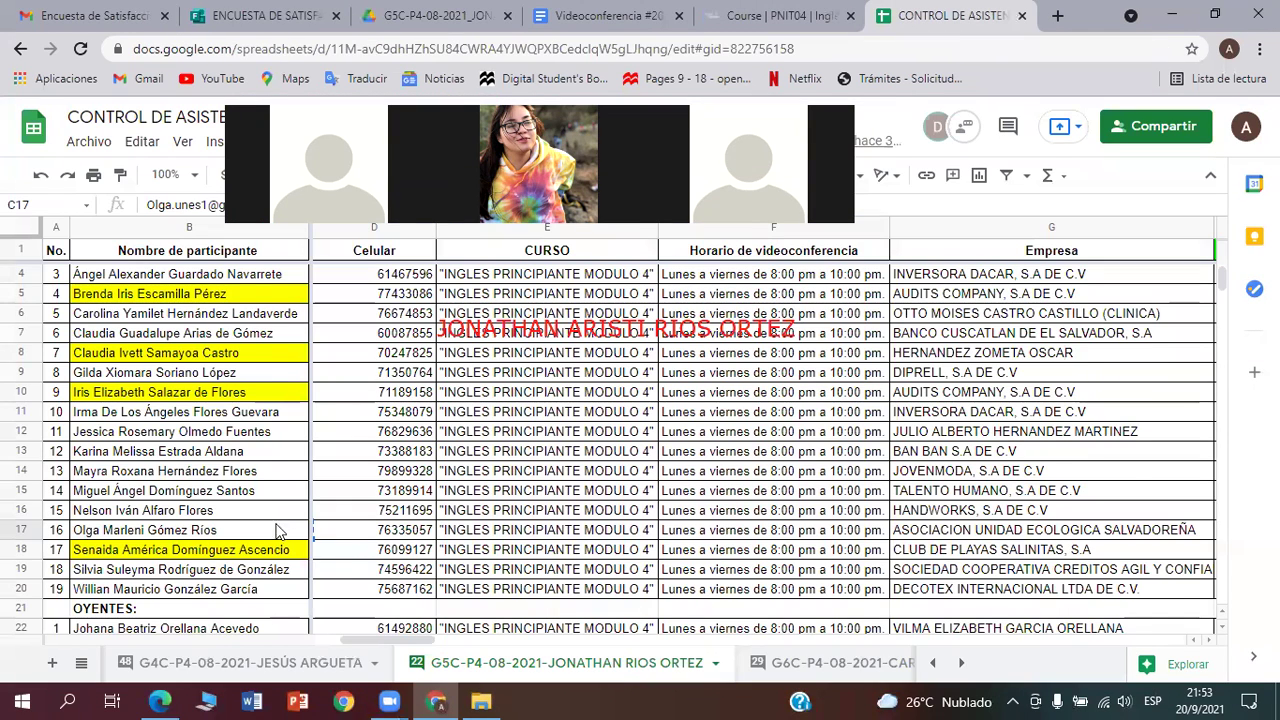
{"action": "scroll", "coordinate": [265, 510], "scroll_direction": "up", "scroll_amount": 1}
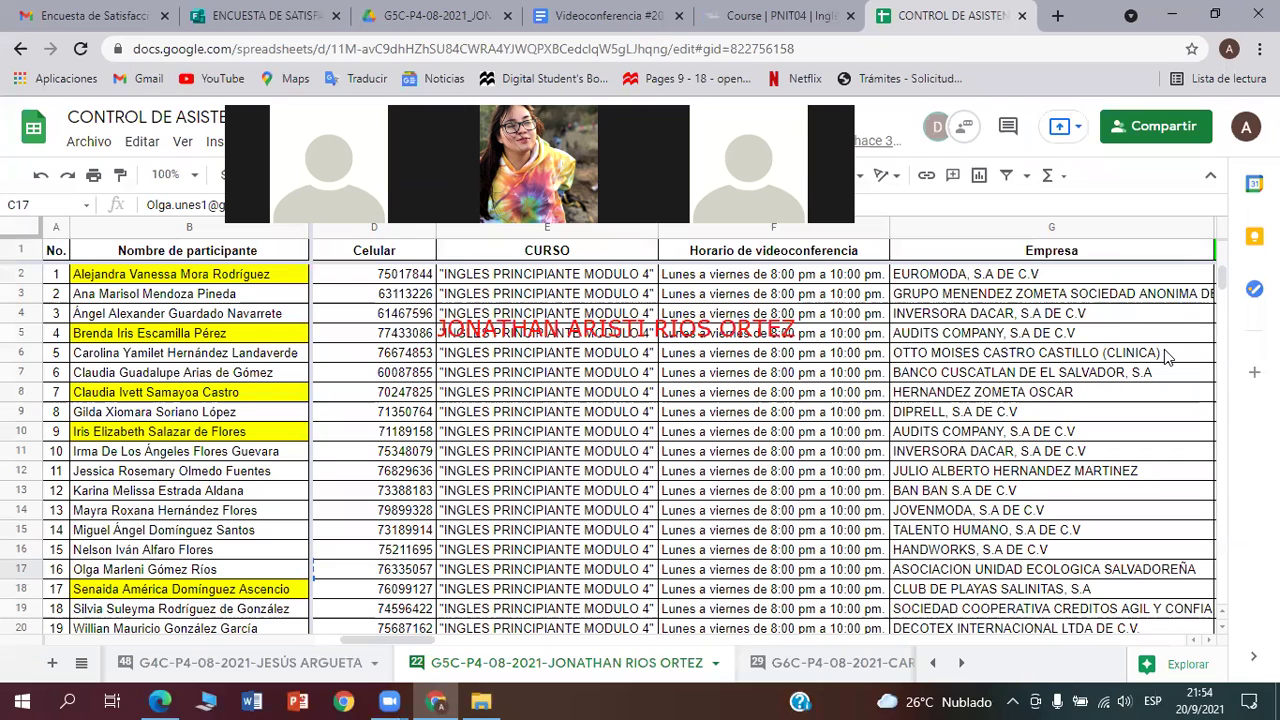
{"action": "left_click", "coordinate": [1155, 356]}
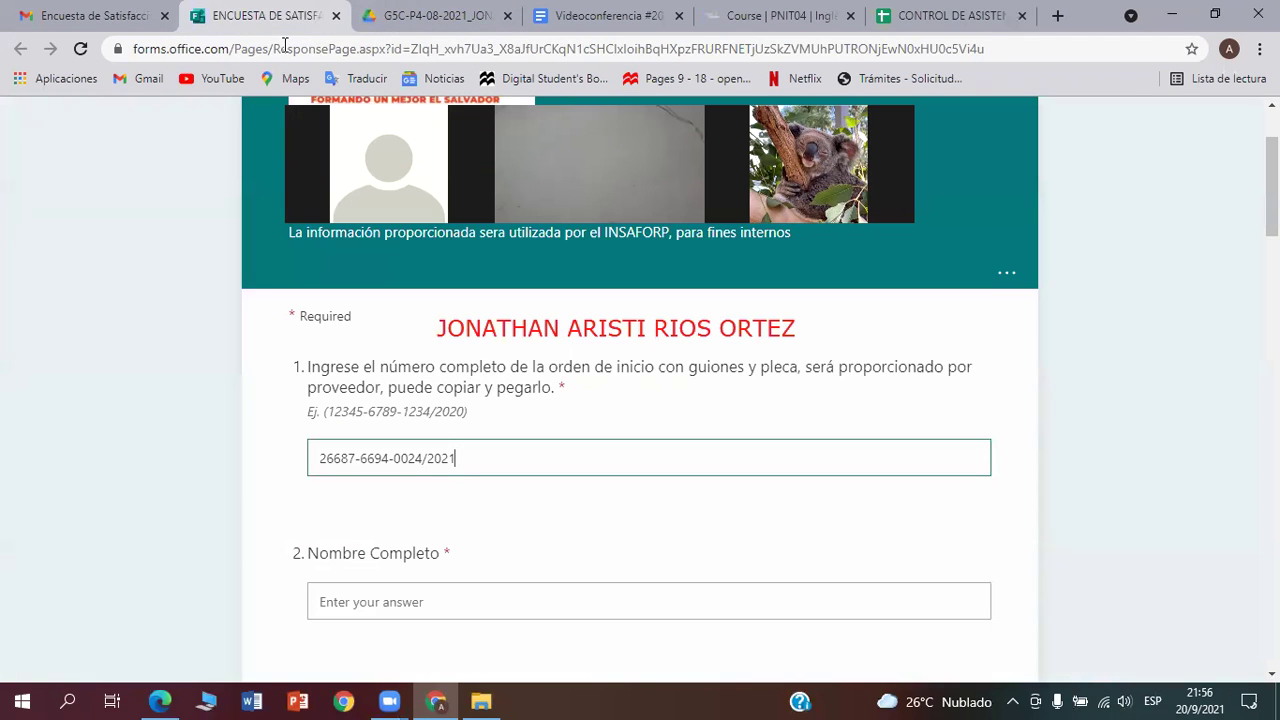
{"action": "left_click", "coordinate": [265, 15]}
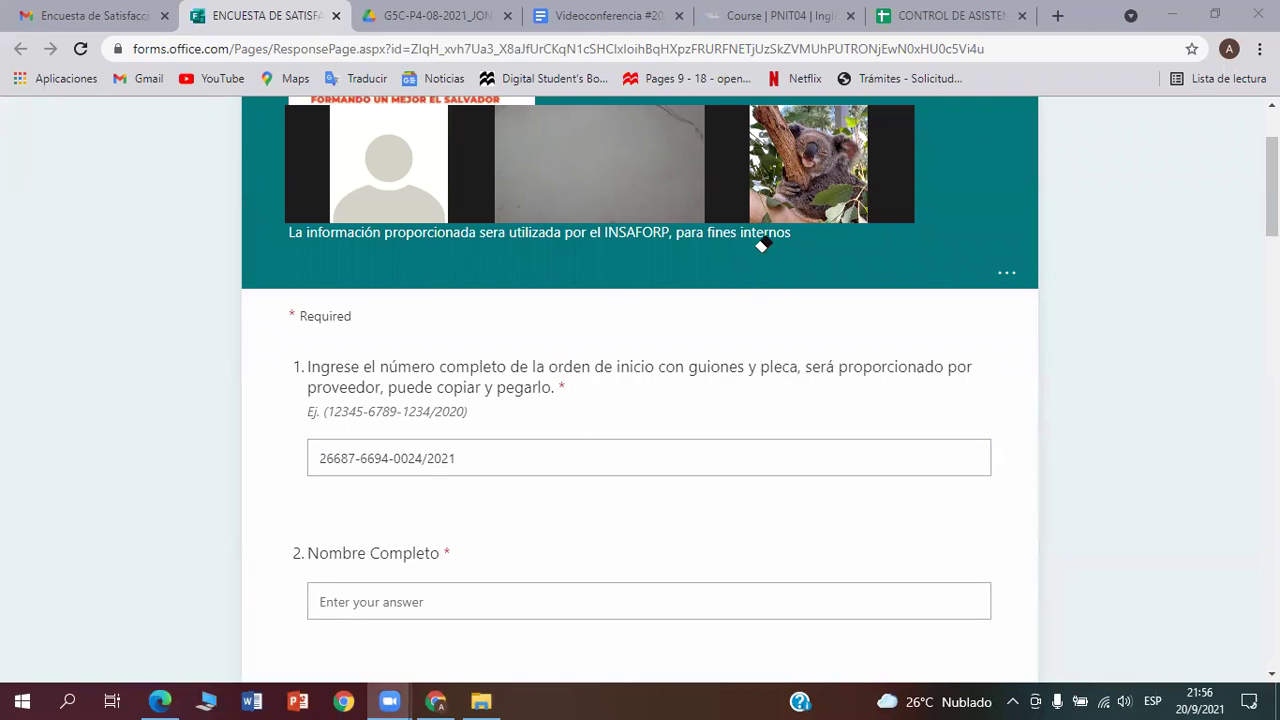
{"action": "left_click_drag", "start_coordinate": [762, 245], "coordinate": [843, 620]}
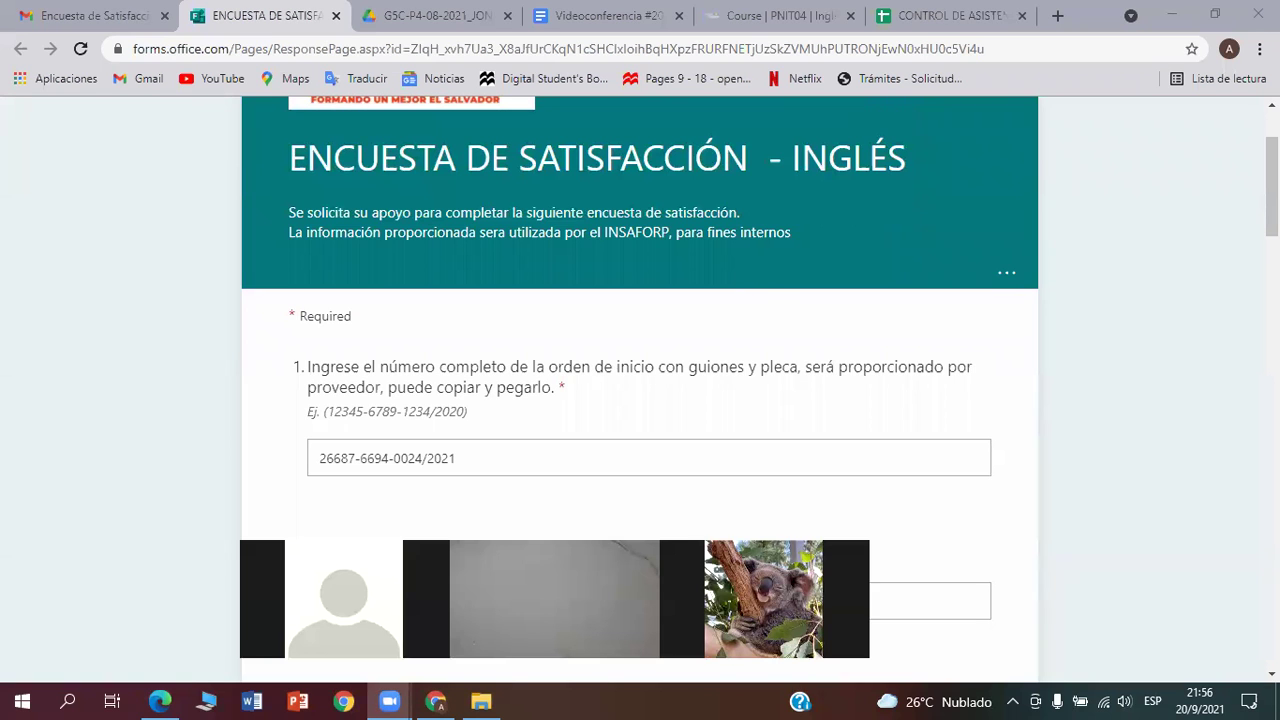